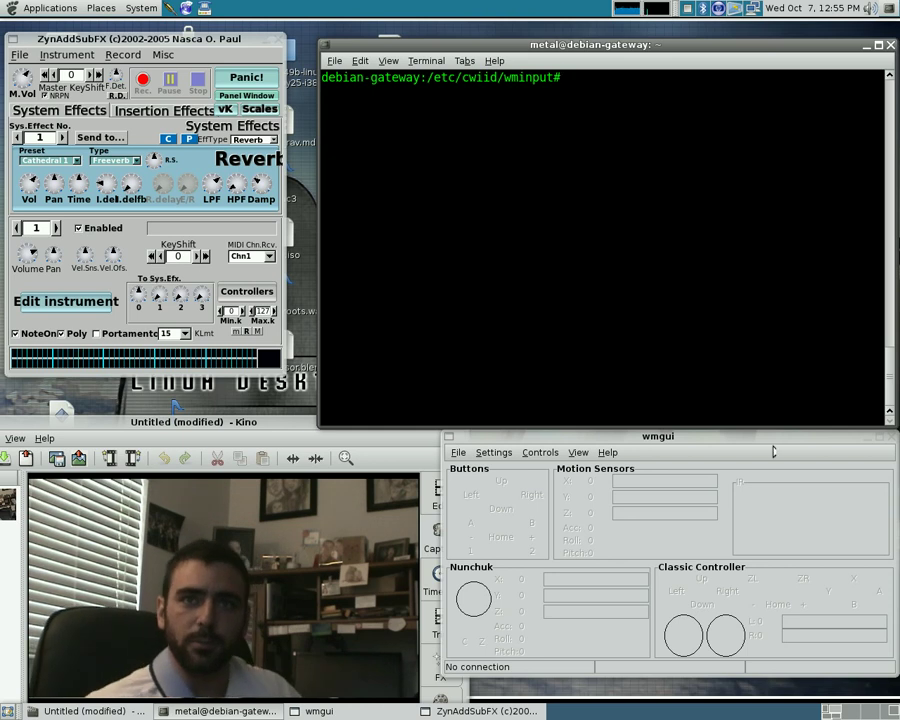
Connect the Wiimote in wmgui with discoverable mode and enable reading of its extension data.
click(715, 441)
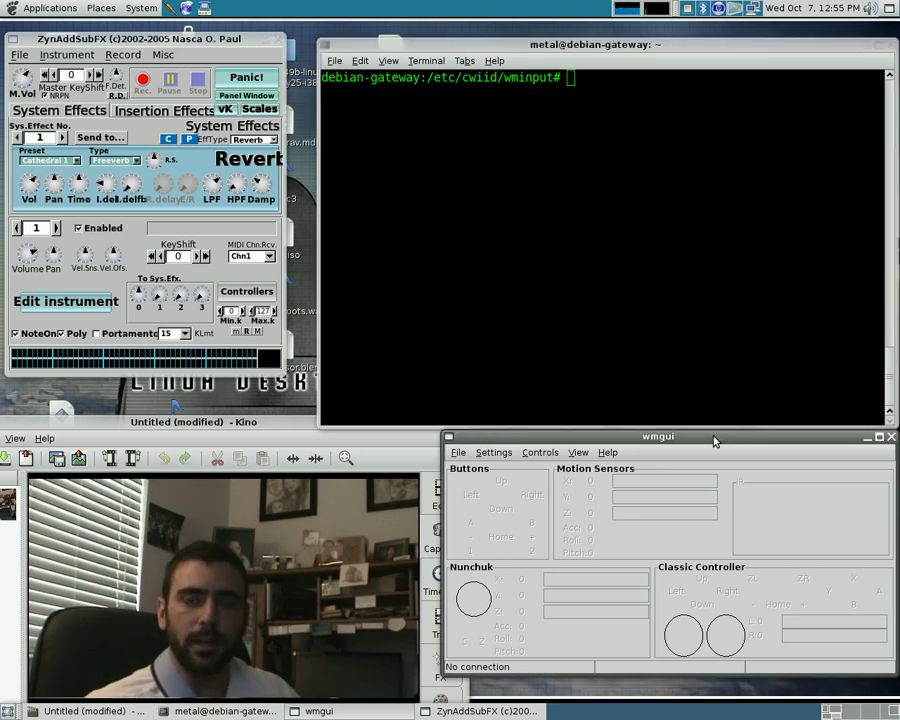
click(465, 455)
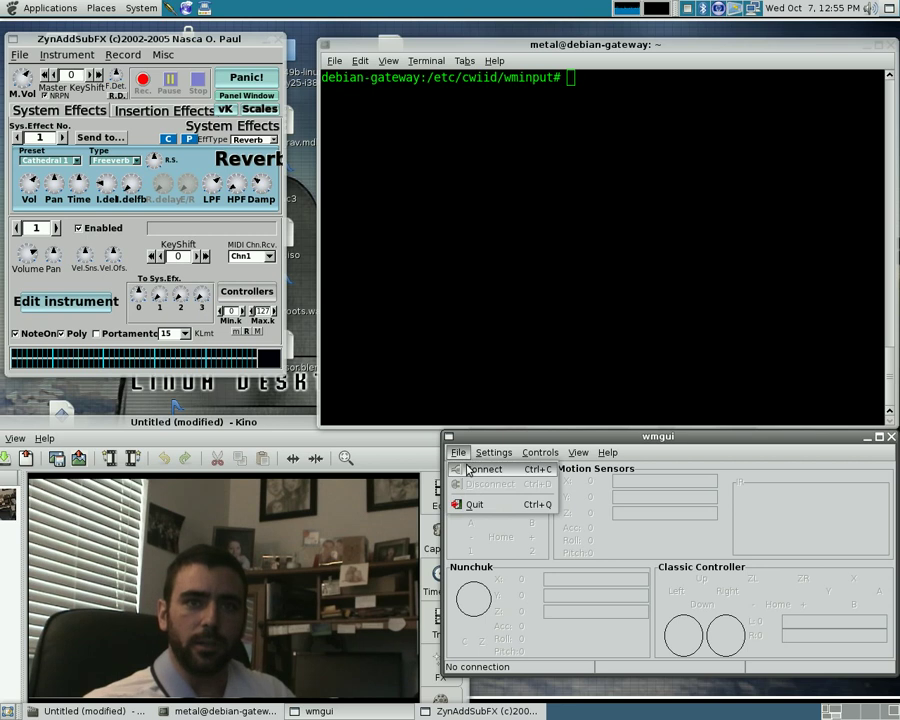
click(478, 468)
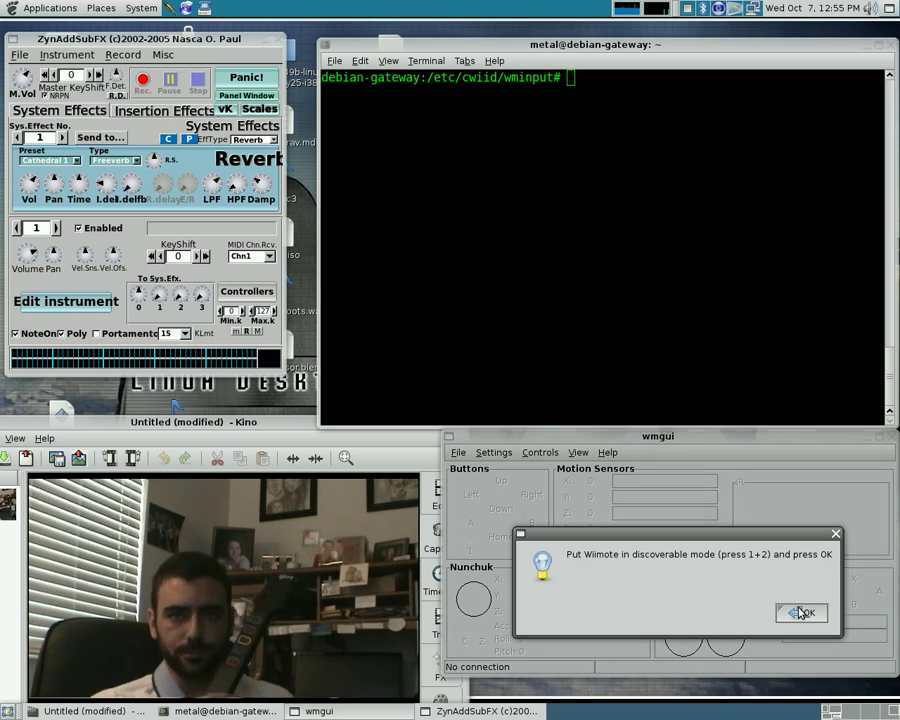
click(801, 613)
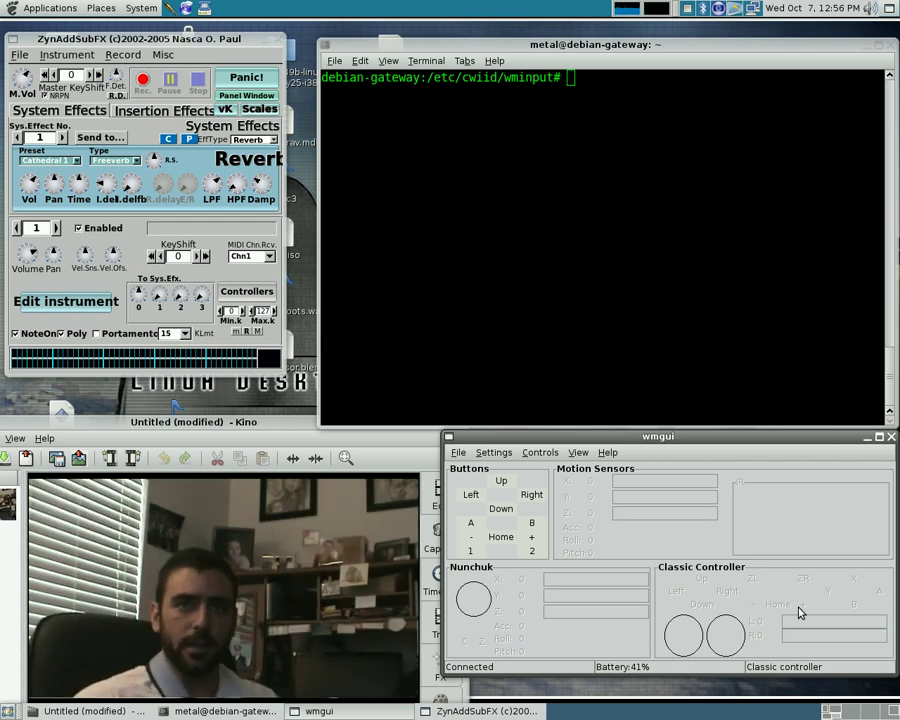
click(505, 455)
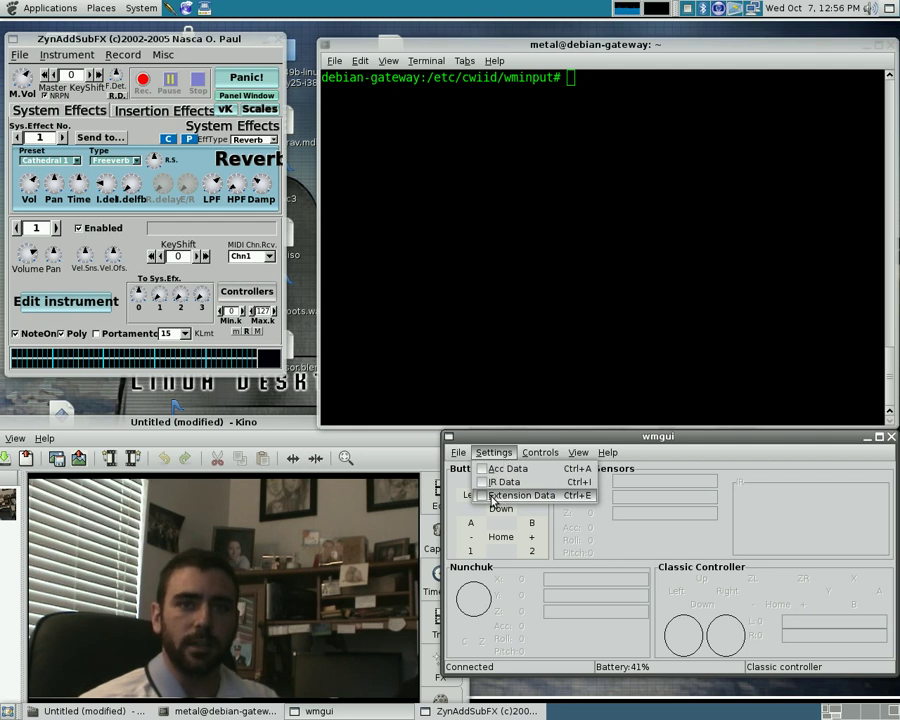
click(493, 496)
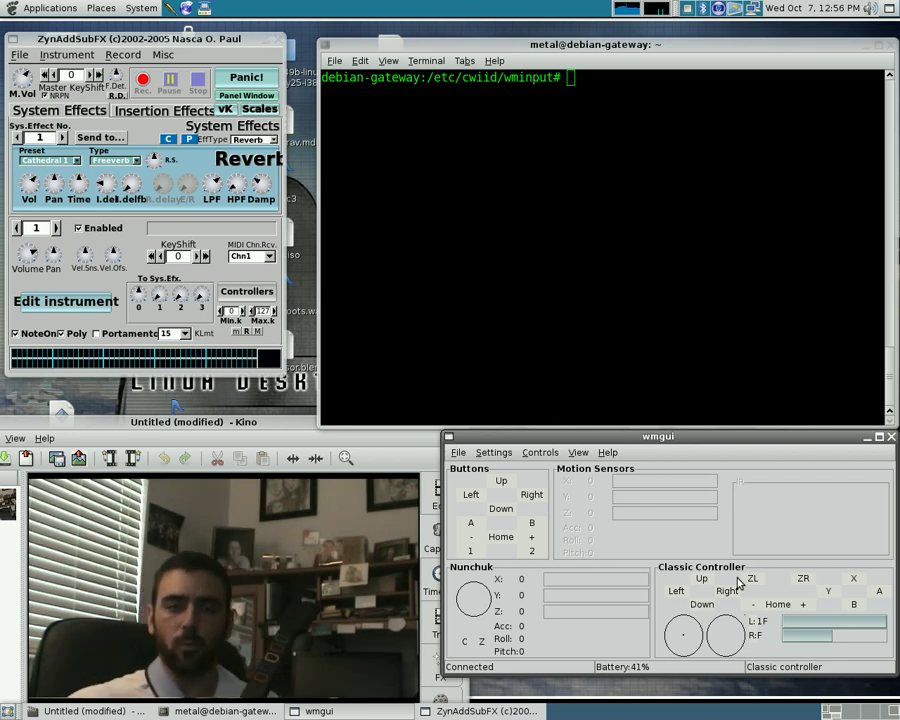
Disconnect the Wiimote from wmgui.
click(460, 455)
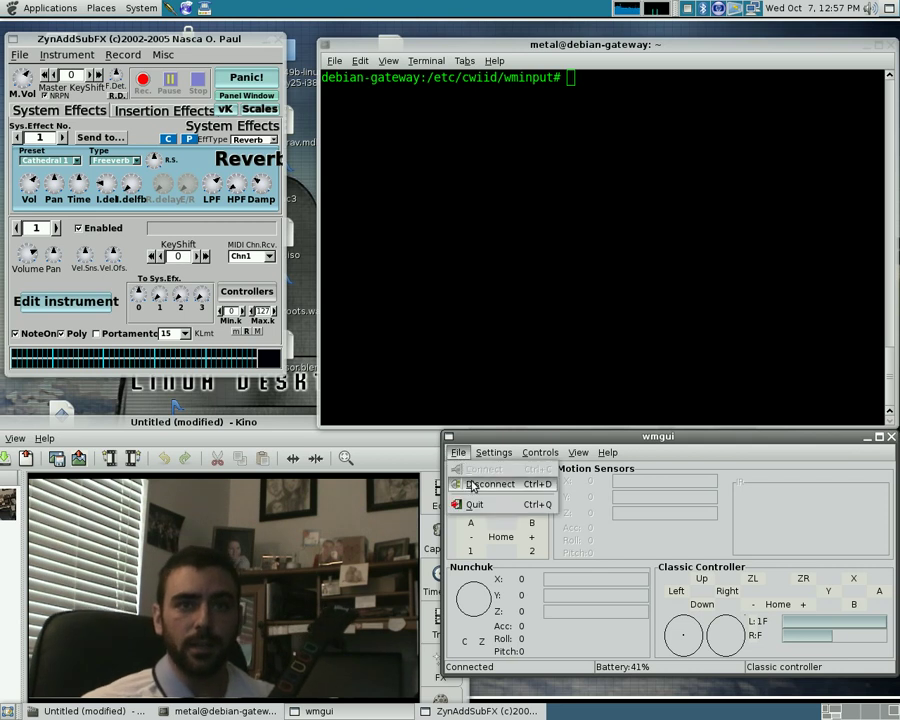
click(466, 482)
In the terminal, print the buttons mapping file with cat and examine its commented-out Classic entries.
click(639, 327)
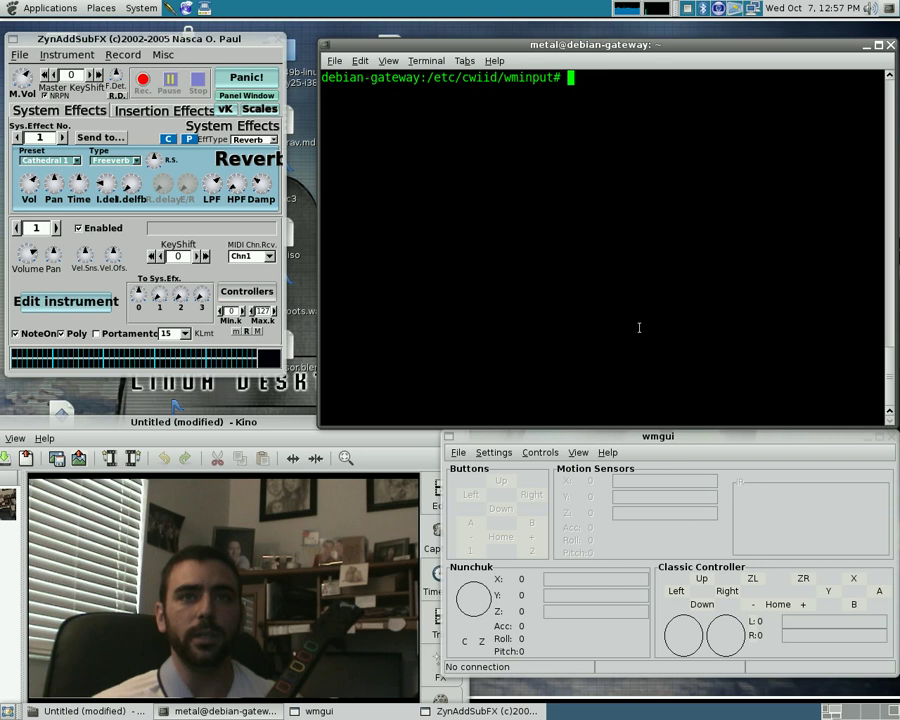
drag(431, 77, 546, 82)
click(629, 175)
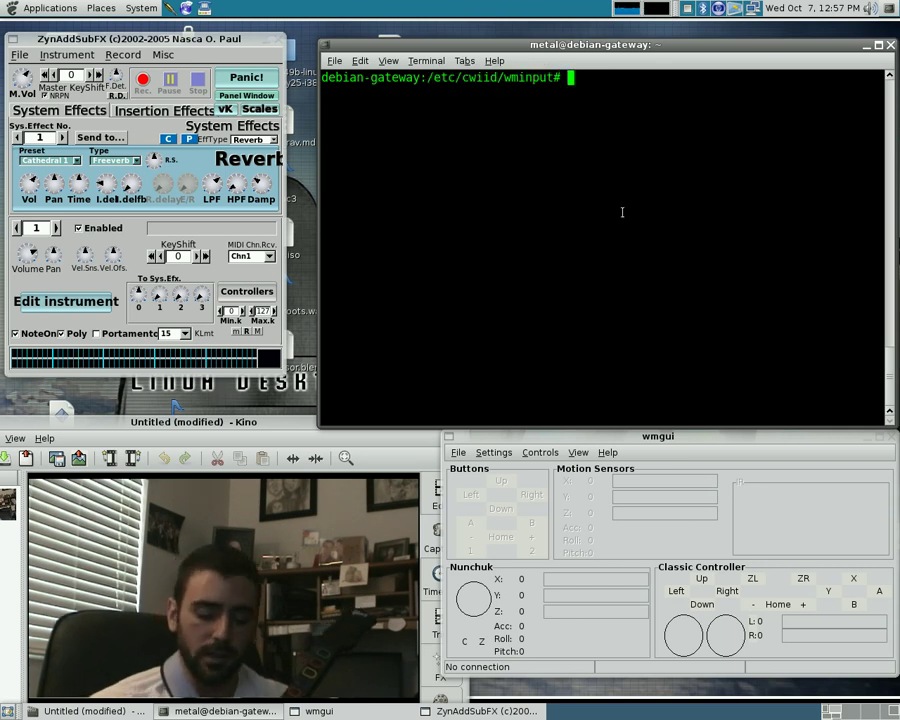
text(ca)
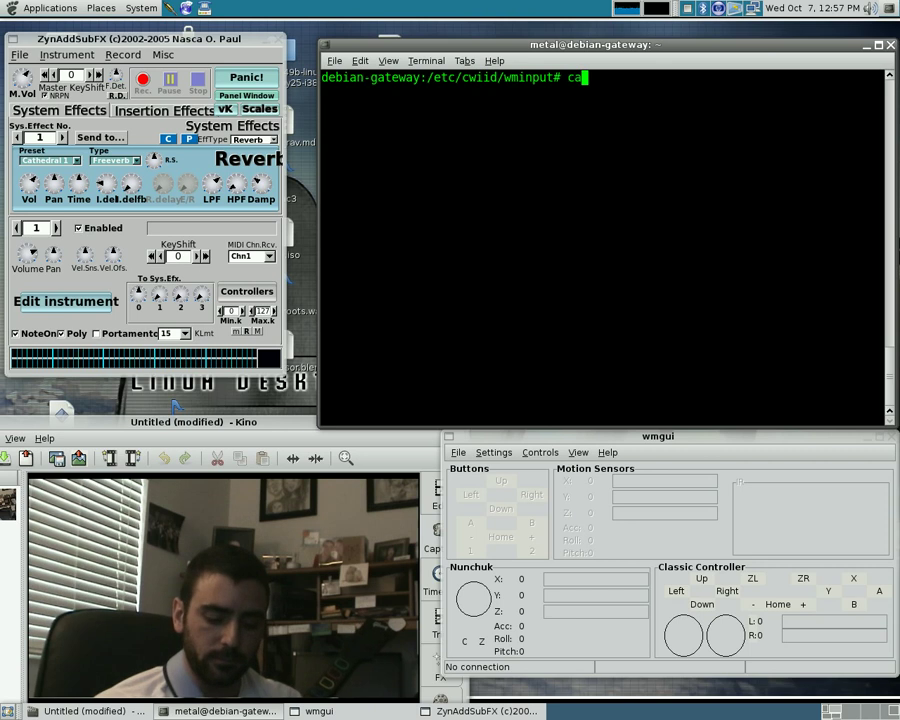
text(t but)
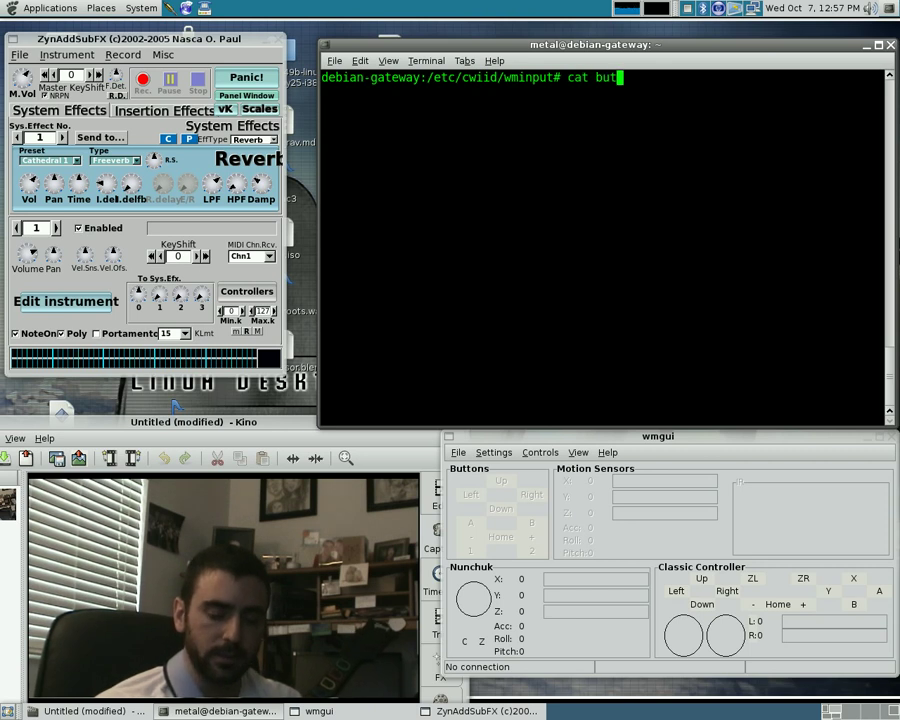
text(tons)
key(Return)
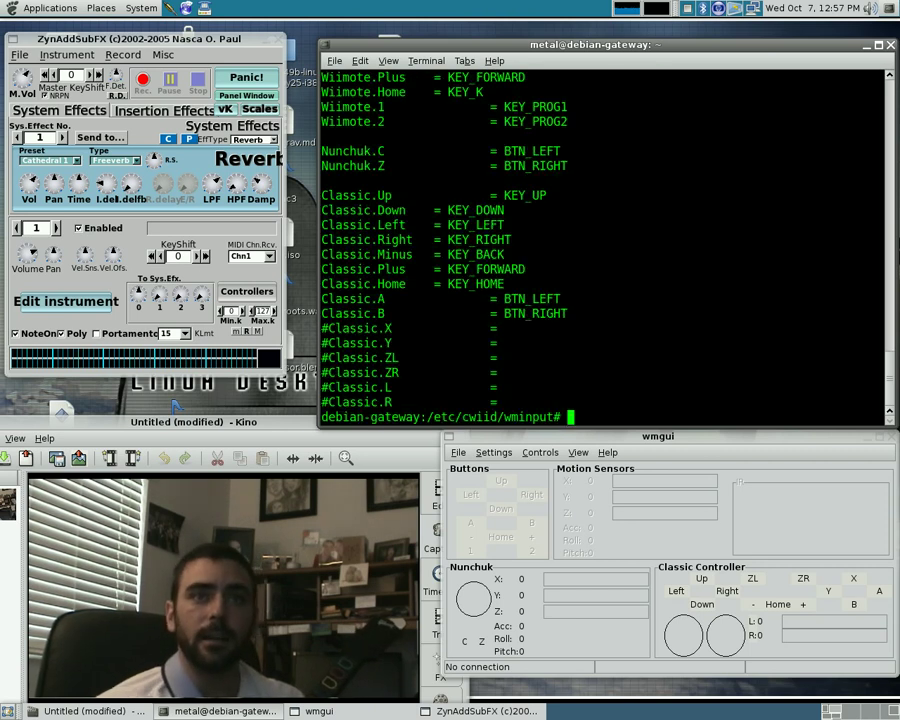
drag(333, 328, 322, 328)
click(353, 345)
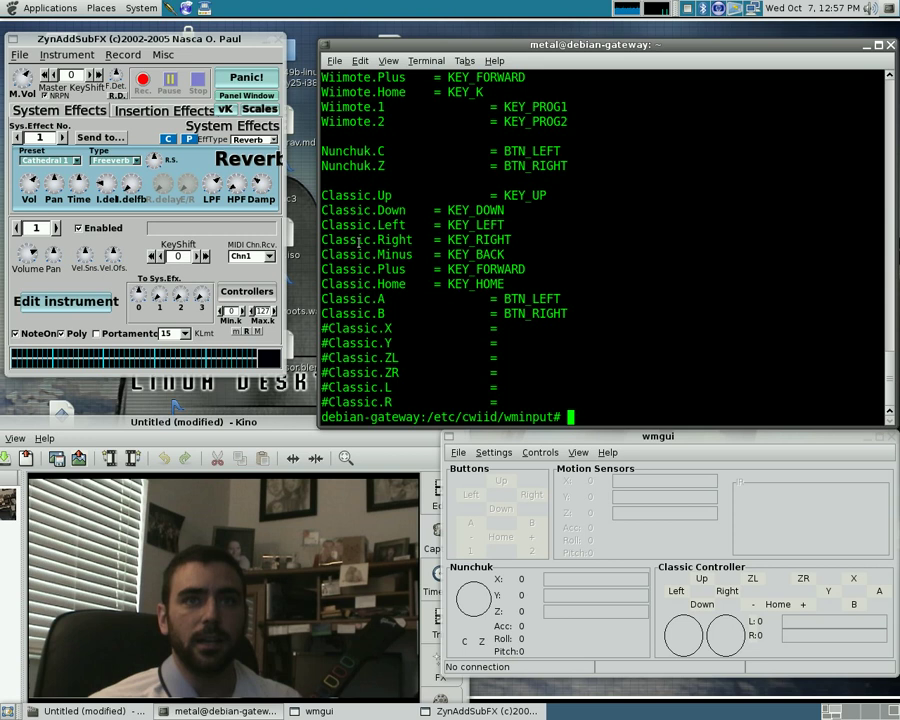
double_click(325, 328)
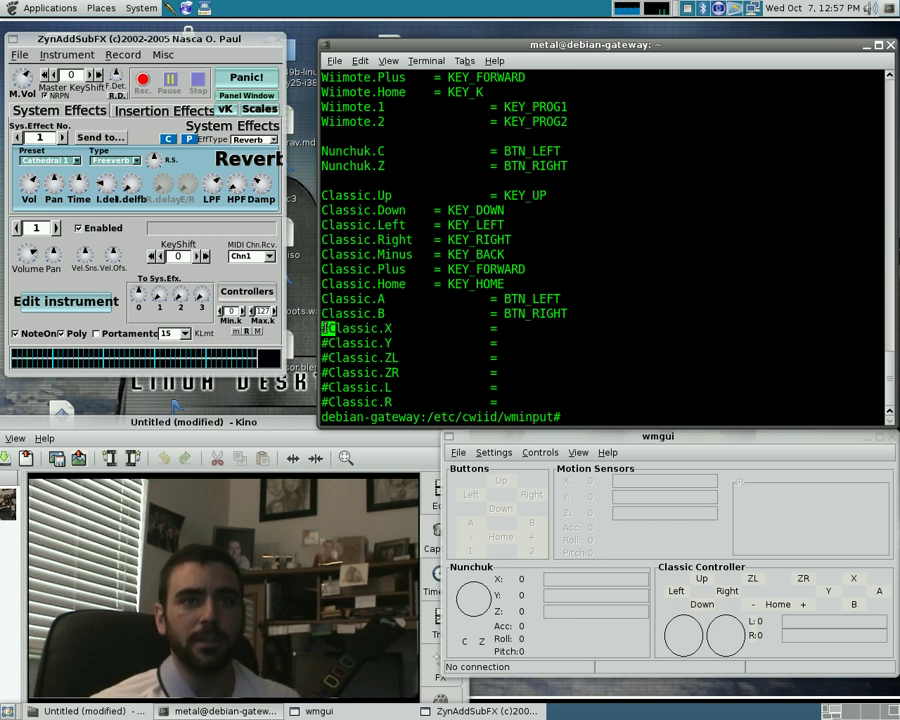
click(325, 328)
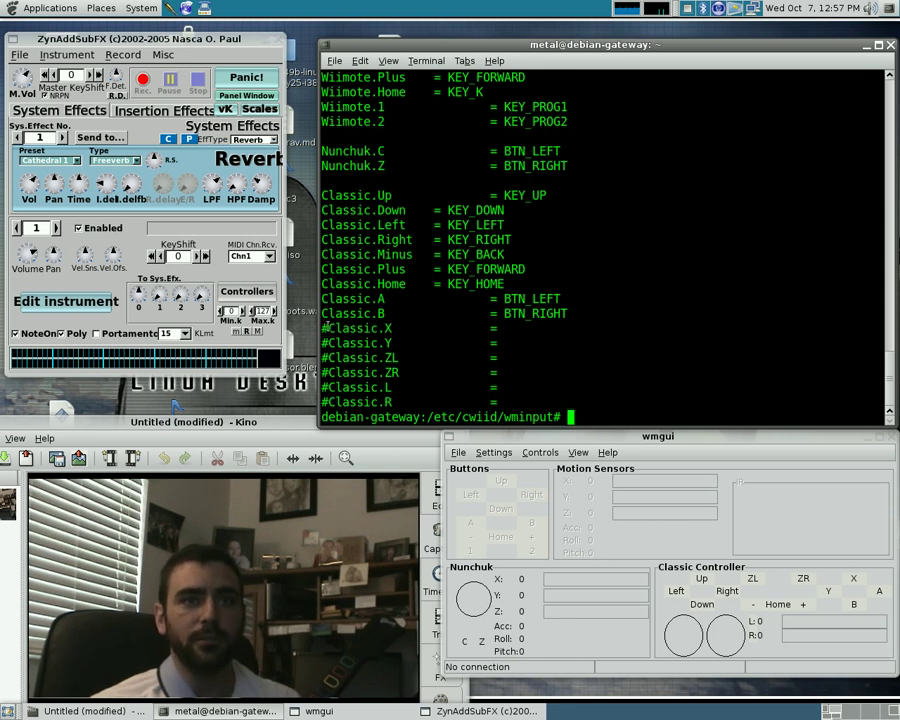
double_click(511, 328)
click(511, 328)
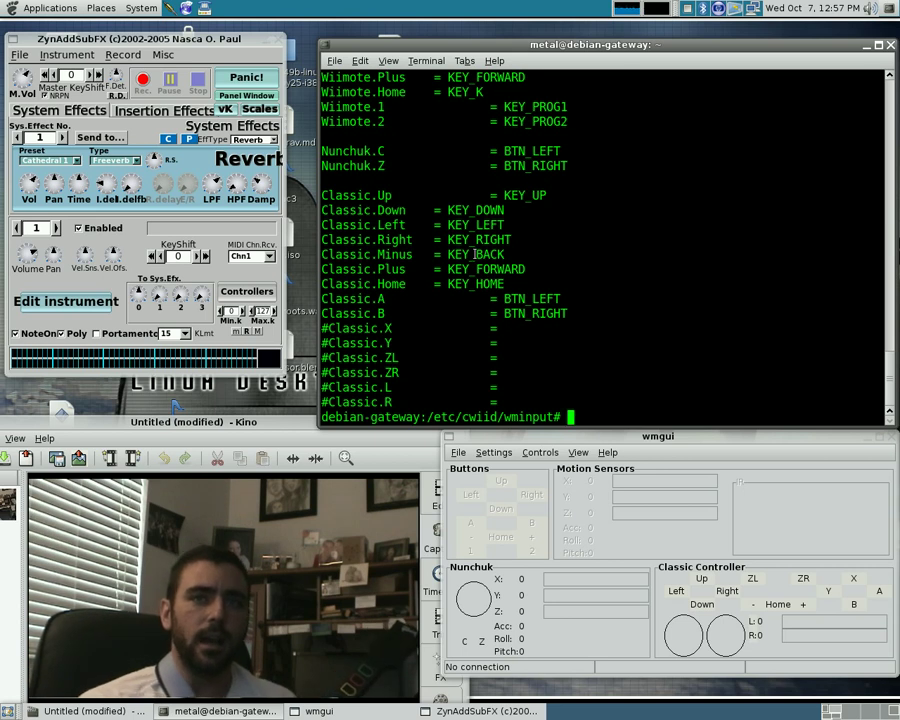
Print the music mapping file with cat and examine the key assigned to Classic.Down.
text(cat buttons)
key(BackSpace)
key(BackSpace)
key(BackSpace)
key(BackSpace)
key(BackSpace)
key(BackSpace)
key(BackSpace)
key(BackSpace)
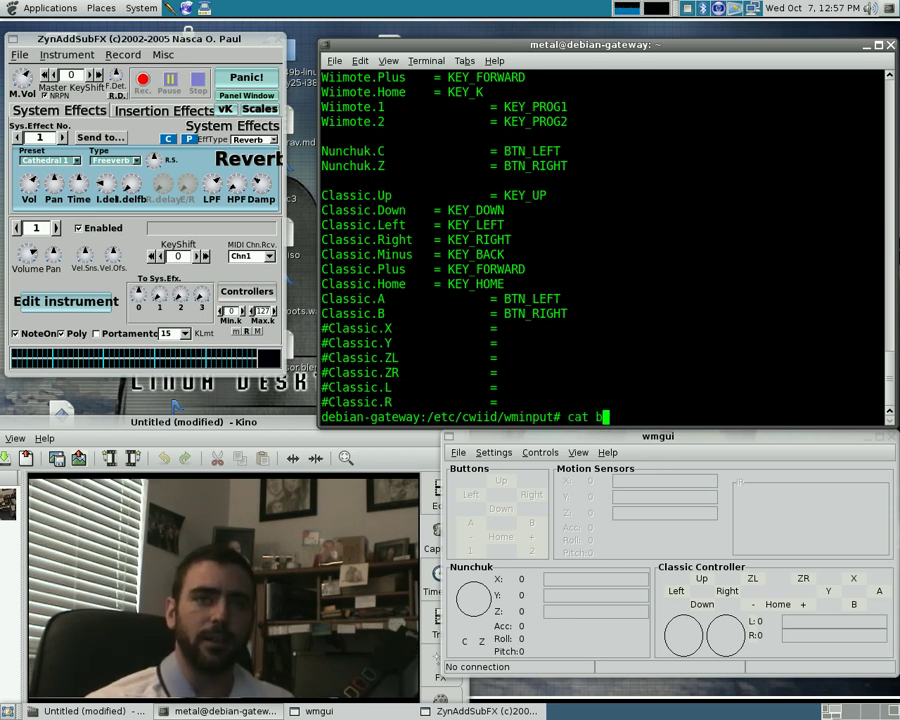
text(mu)
key(Tab)
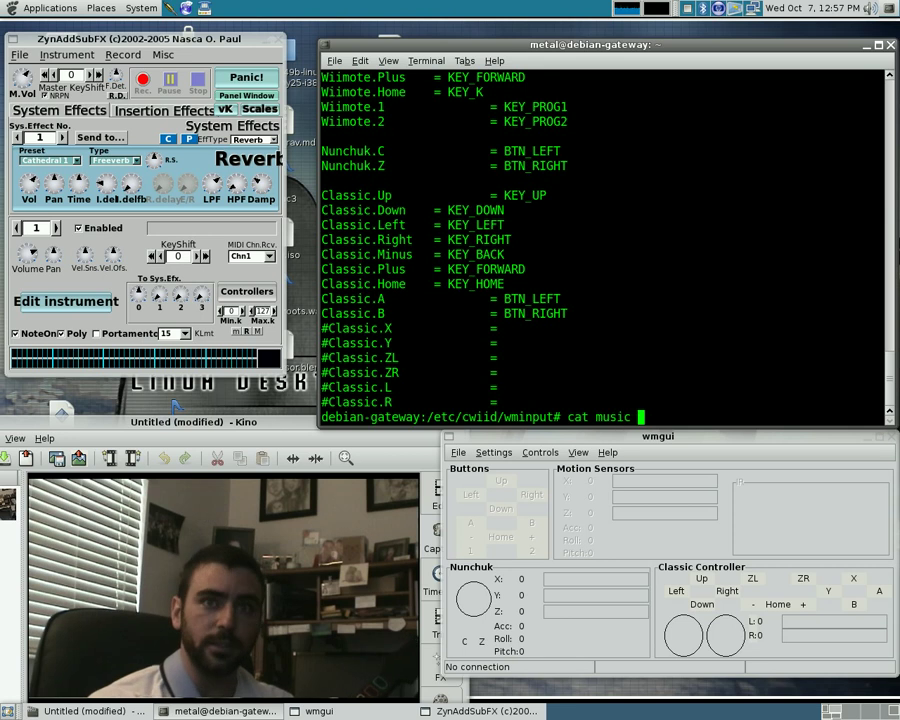
key(Return)
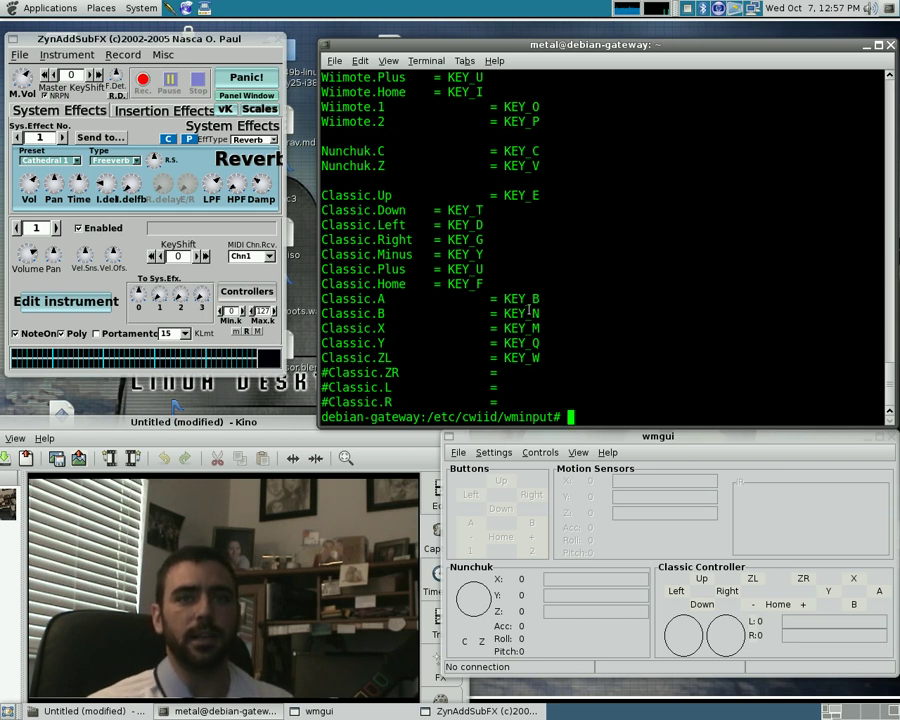
double_click(451, 210)
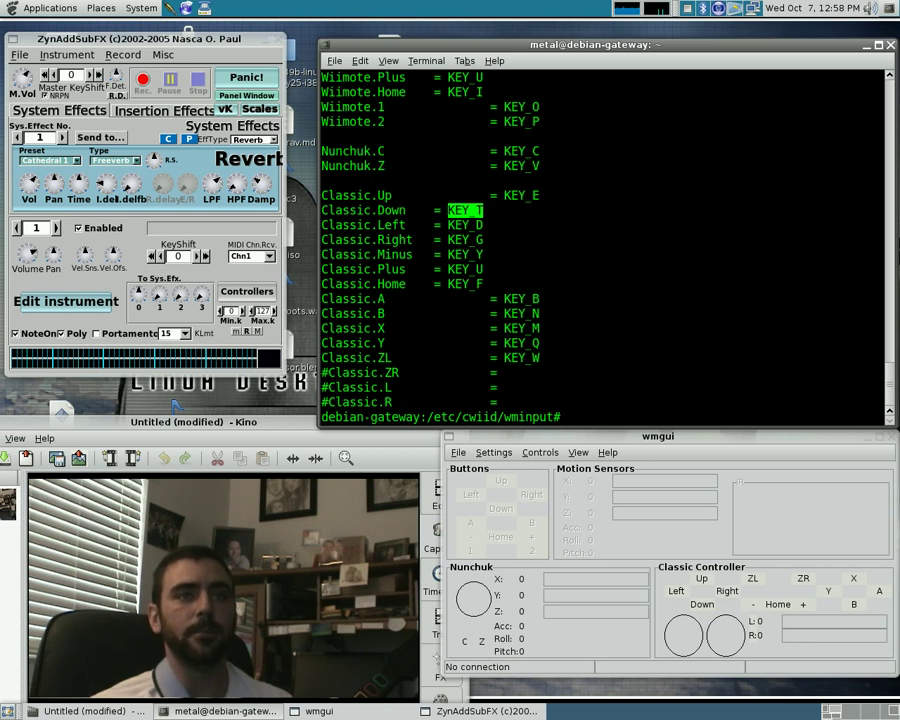
Switch to ZynAddSubFX, open its virtual keyboard and place that window beside the main controls.
click(117, 40)
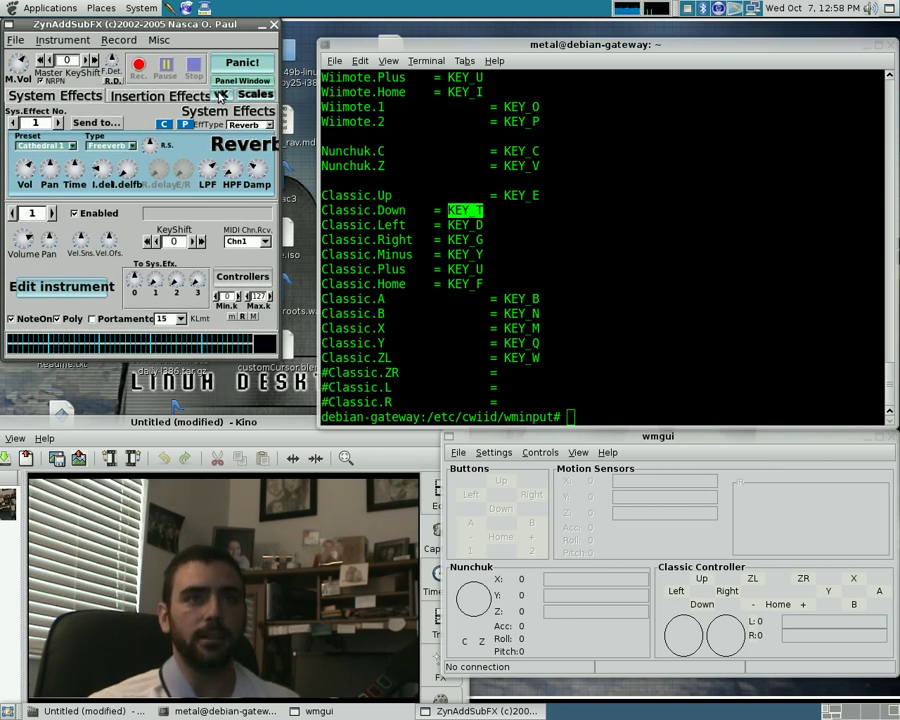
click(220, 95)
mouse_move(149, 100)
mouse_down()
mouse_move(351, 100)
mouse_move(301, 100)
mouse_up()
drag(275, 44, 442, 170)
Load the instrument Short from the Guitar bank and close the instrument bank window.
click(70, 42)
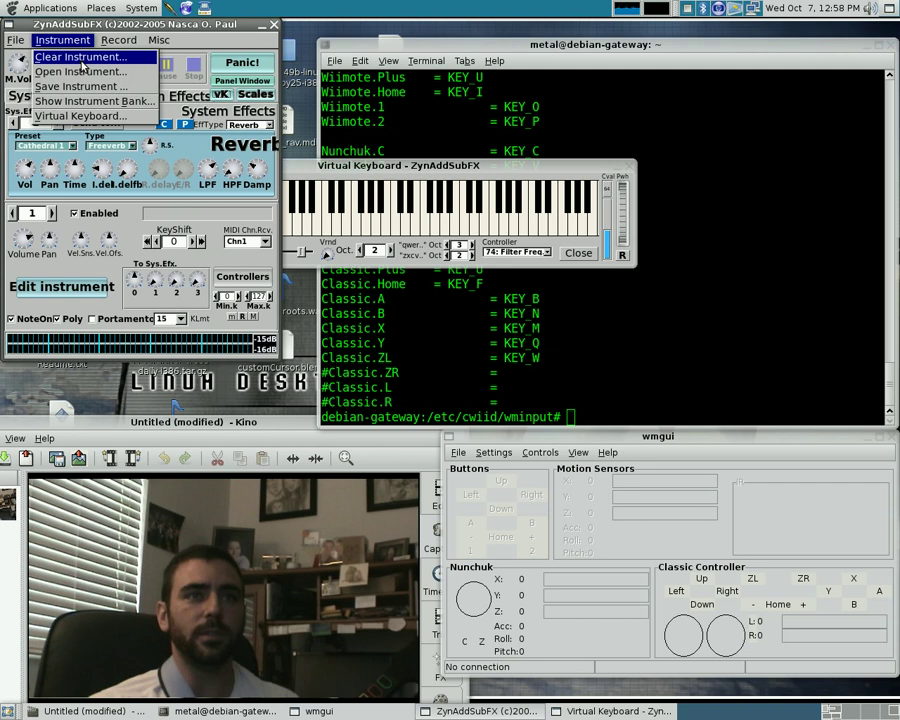
click(92, 102)
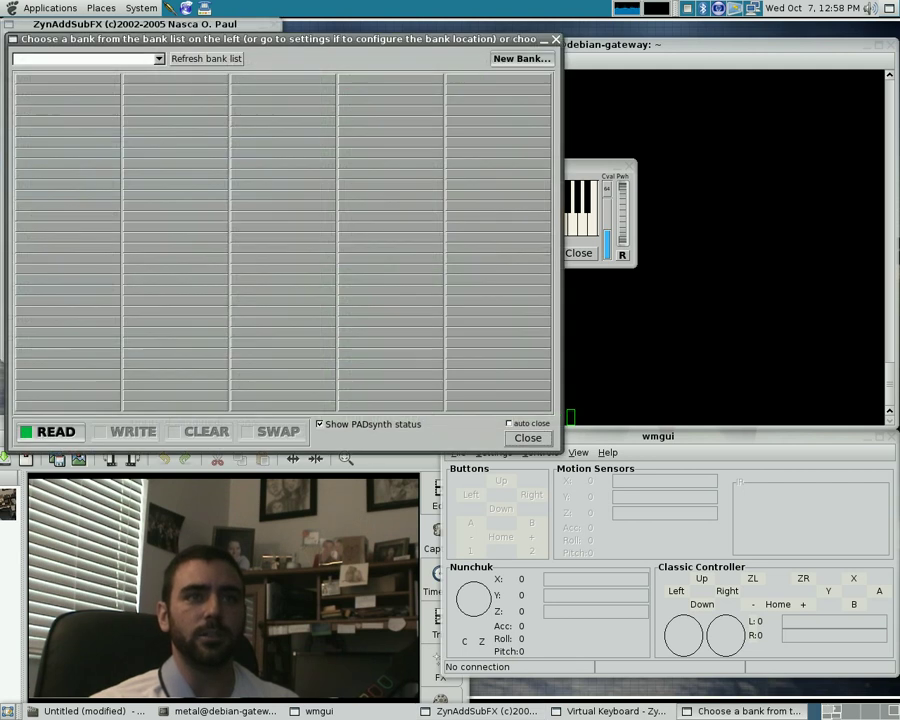
click(158, 59)
click(93, 182)
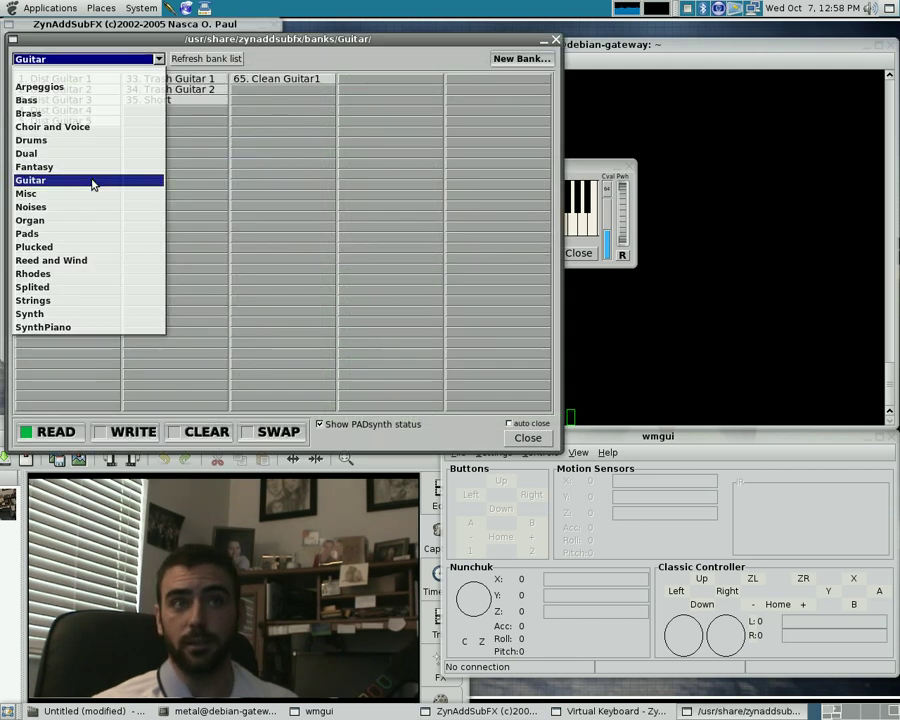
click(556, 44)
Play several single notes on the virtual keyboard's white piano keys to test the loaded instrument.
click(474, 220)
click(404, 221)
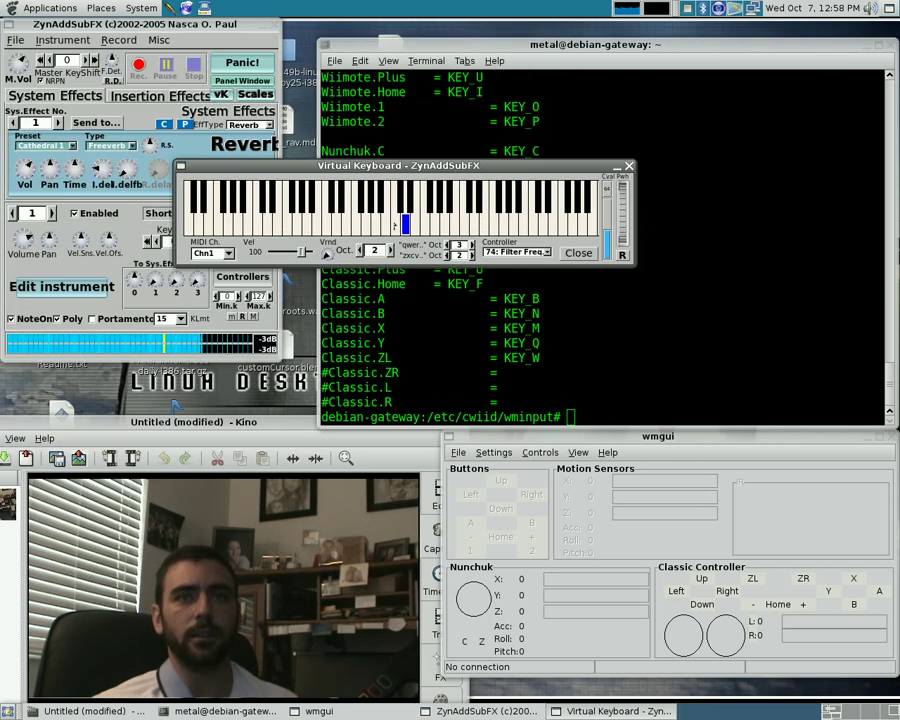
click(343, 226)
click(372, 222)
click(352, 222)
click(430, 222)
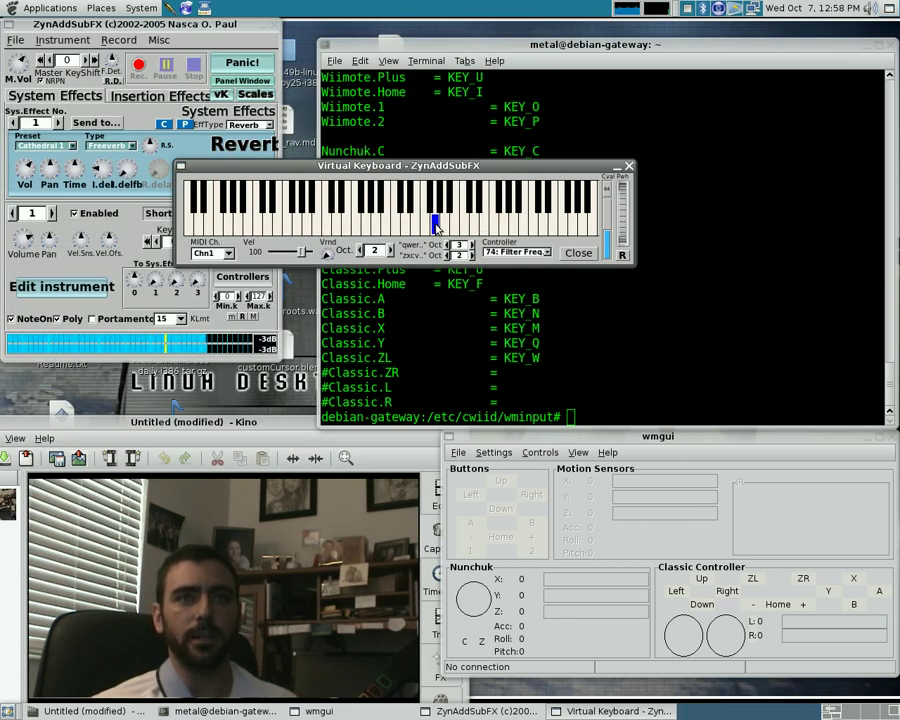
Reposition the virtual keyboard window and play the notes mapped to the letters c, z, v, m and g.
drag(384, 174, 281, 139)
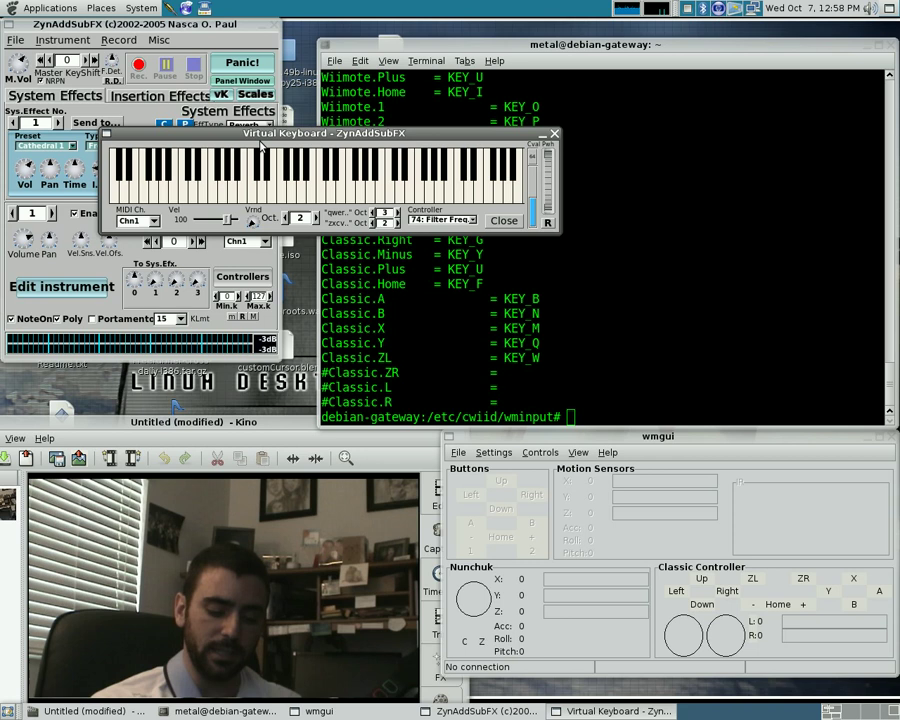
key(c)
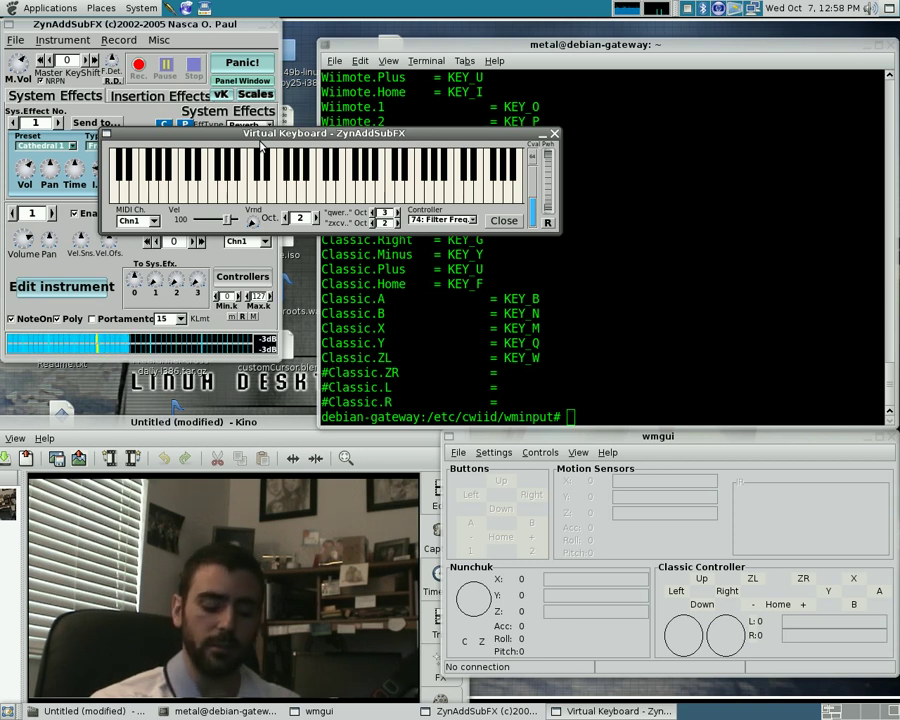
key(z)
key(v)
key(m)
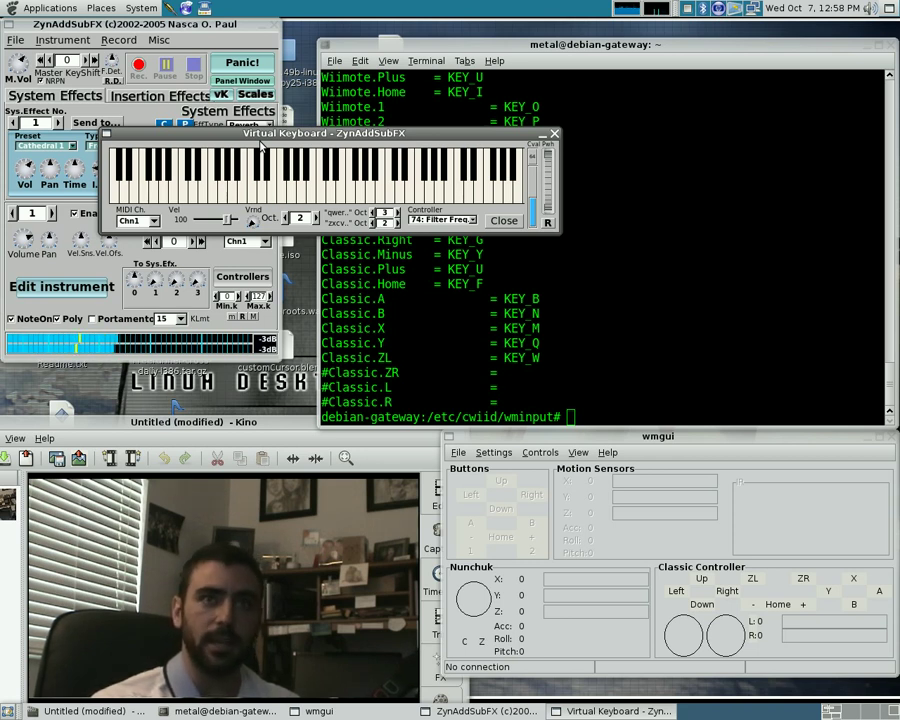
key(g)
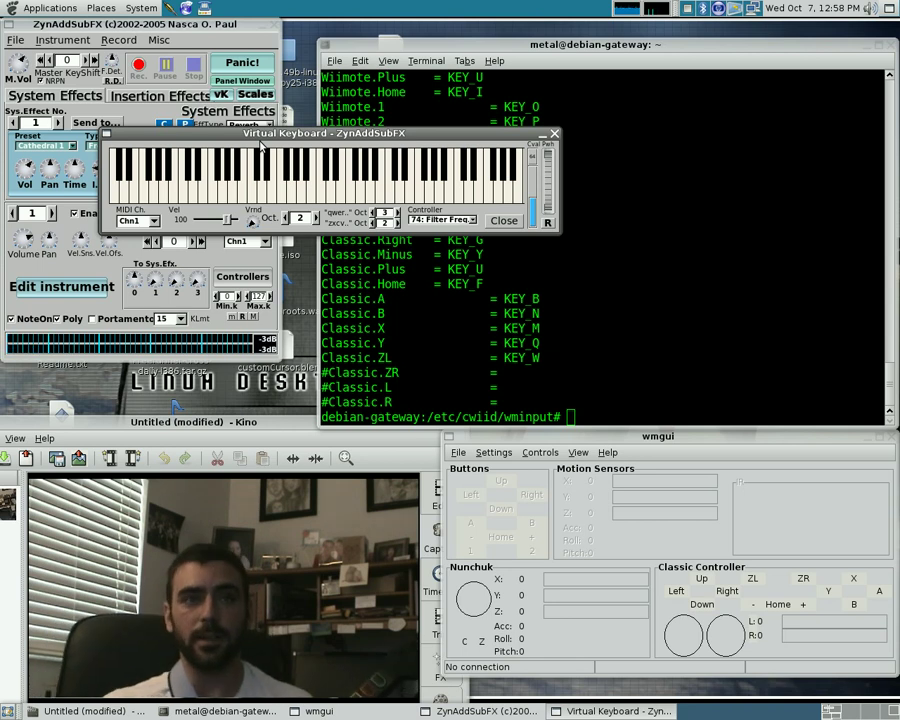
Start the controller mapping in the terminal by running wminput -c music, with the Wiimote discoverable.
click(663, 249)
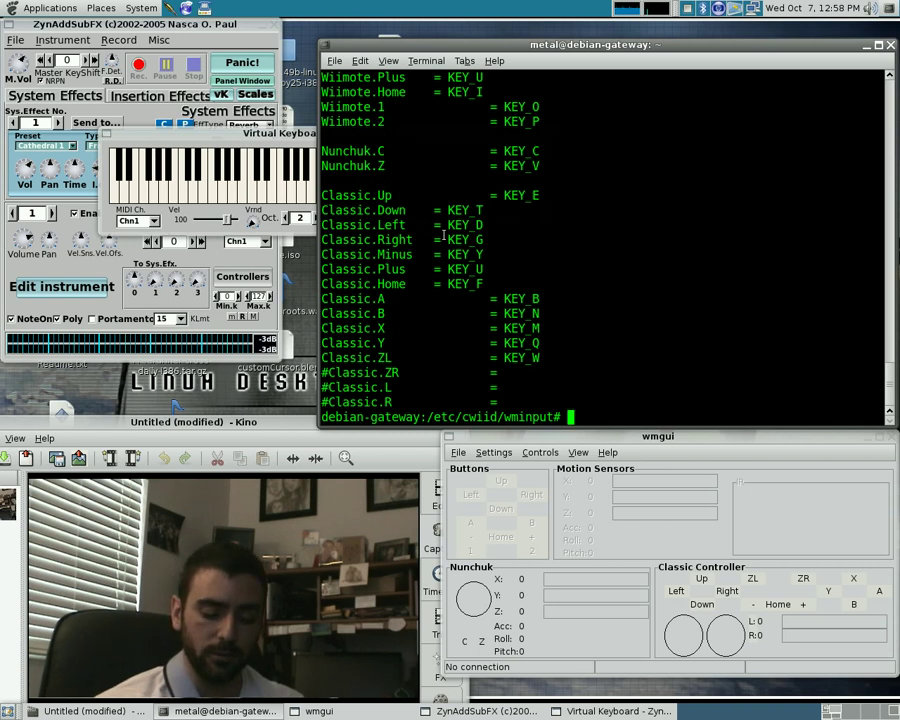
text(wm)
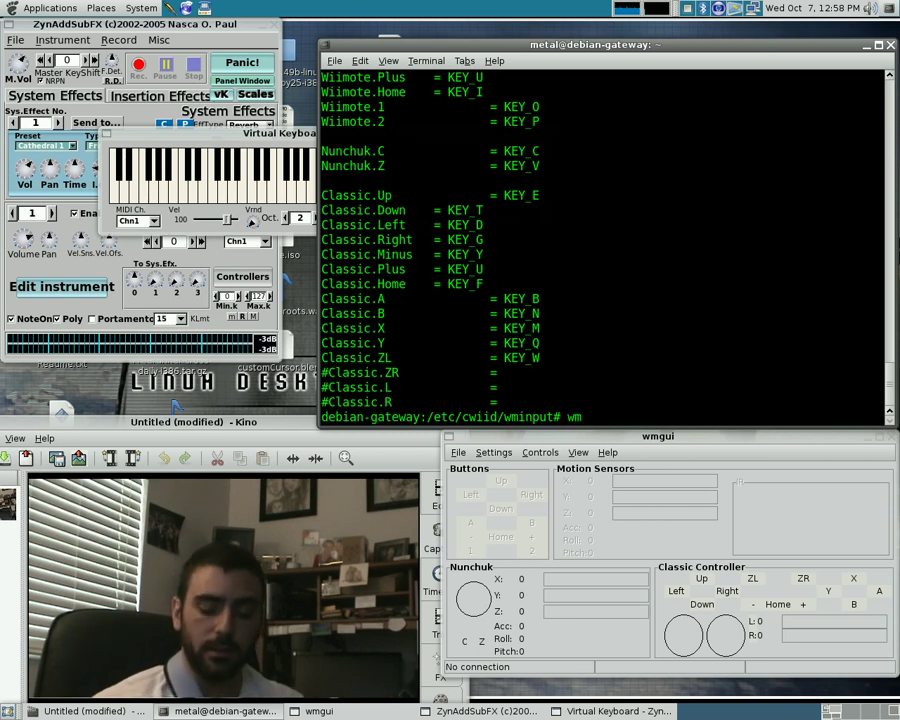
text(i)
key(Tab)
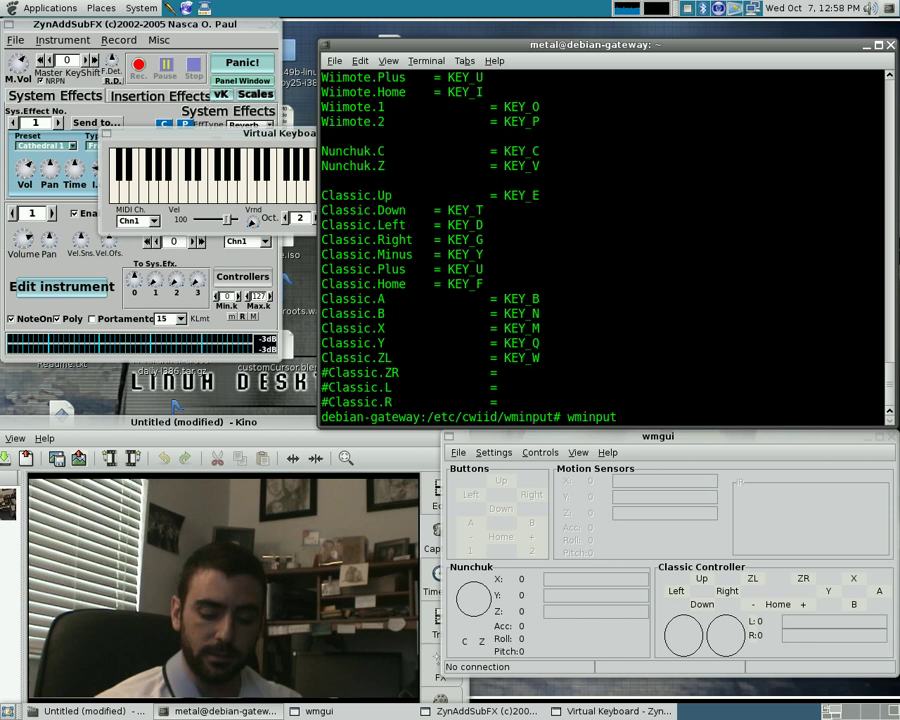
text(-c music)
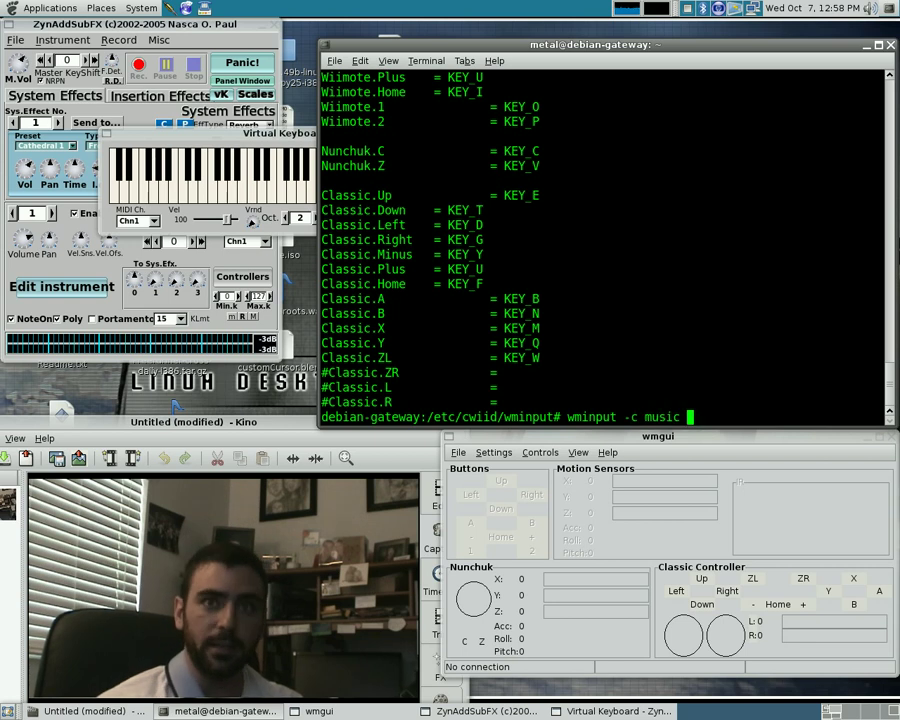
key(Return)
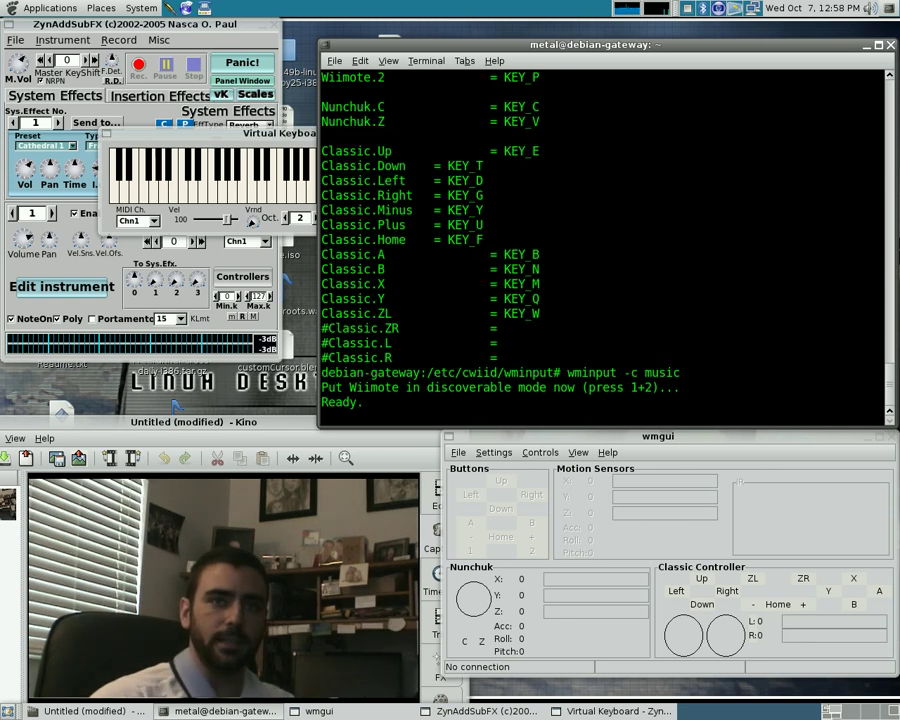
Return to the ZynAddSubFX virtual keyboard and play the notes mapped to m, q, w and m with the guitar controller.
click(290, 136)
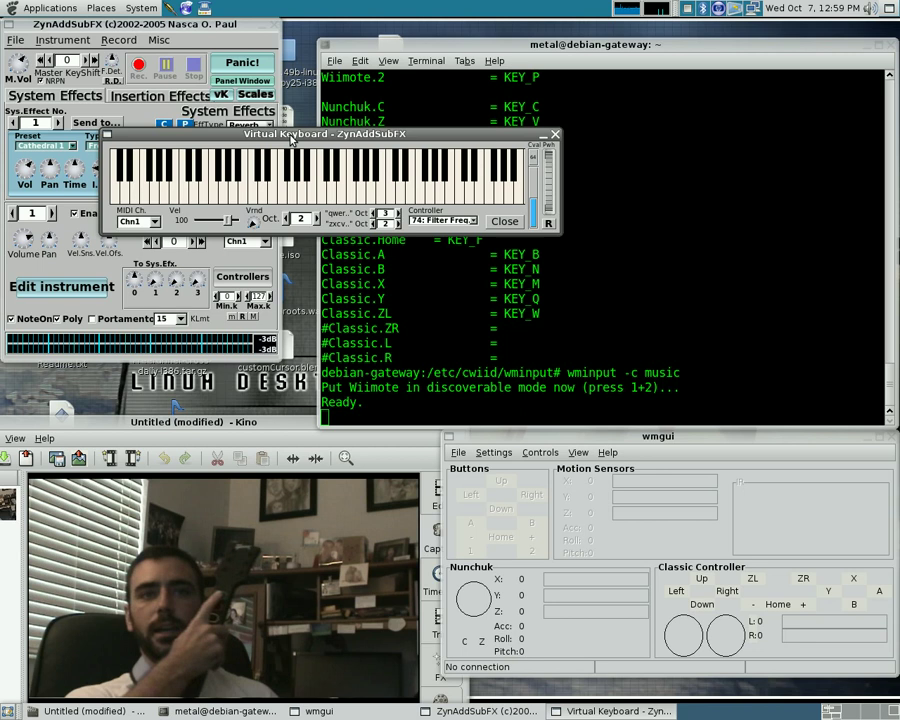
key(m)
key(q)
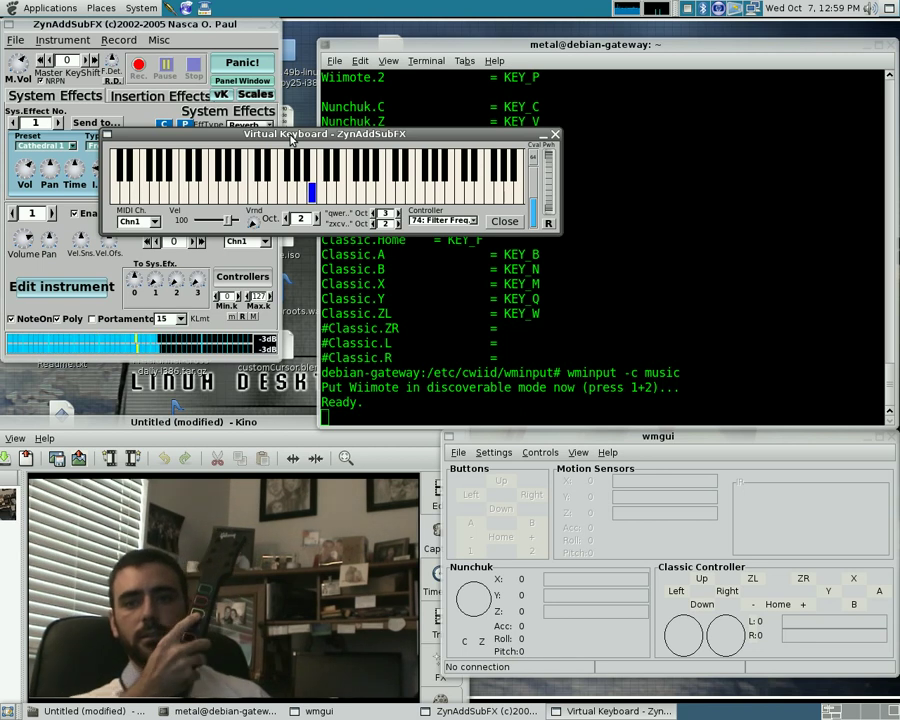
key(w)
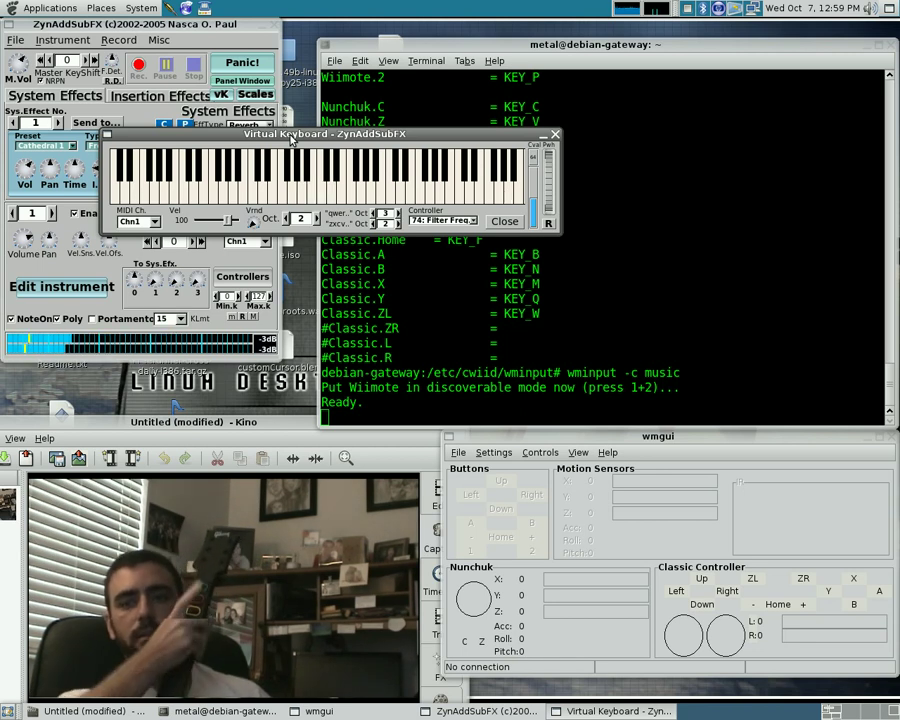
key(m)
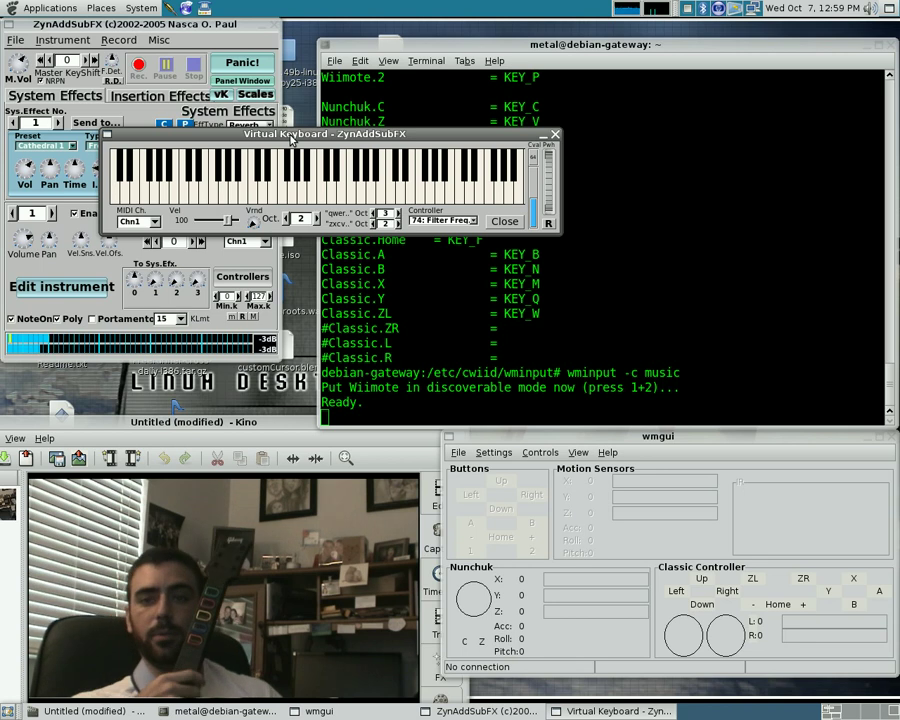